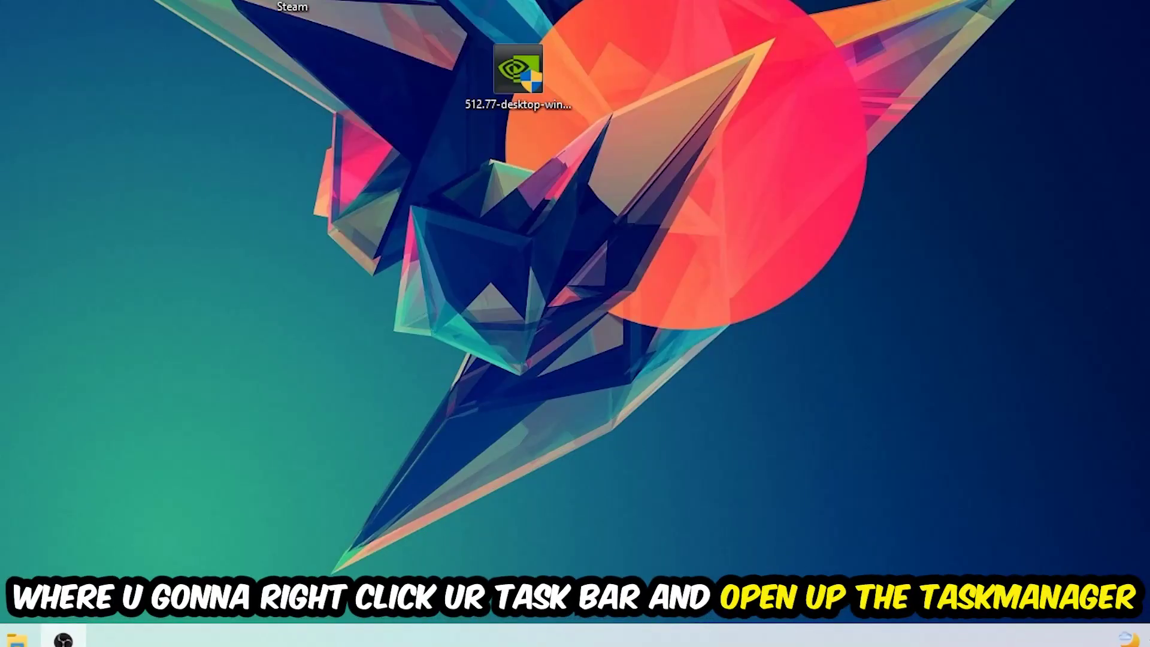
# Inspect the heaviest CPU and GPU processes, including OBS Studio, in Task Manager
pyautogui.rightClick(444, 564)
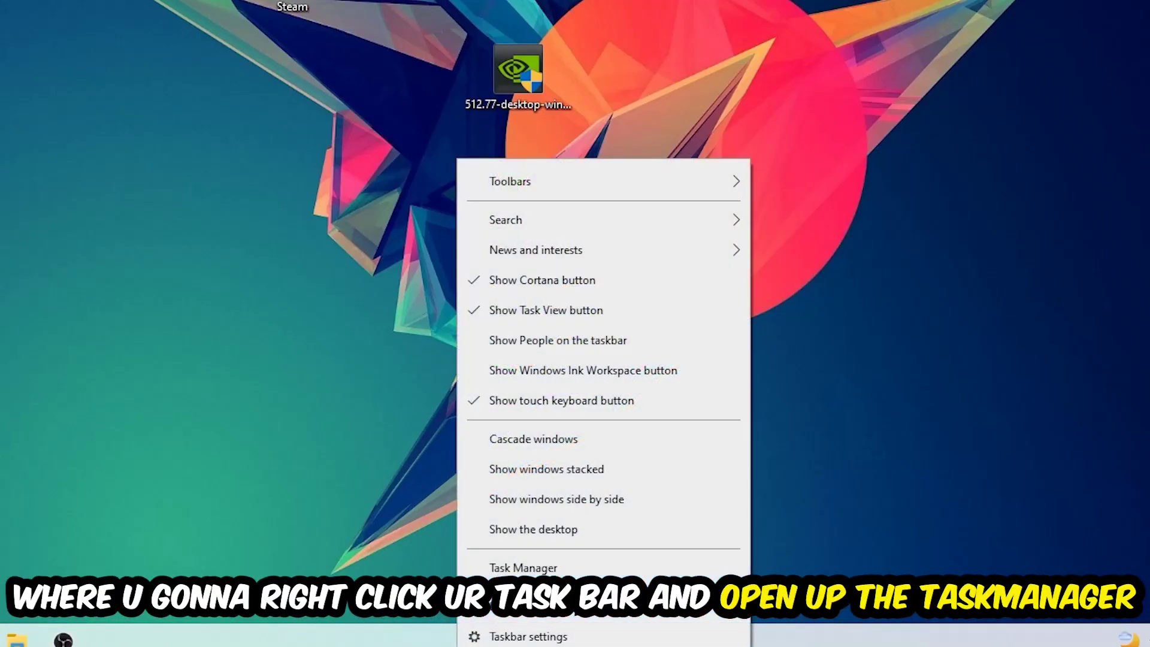
pyautogui.click(513, 570)
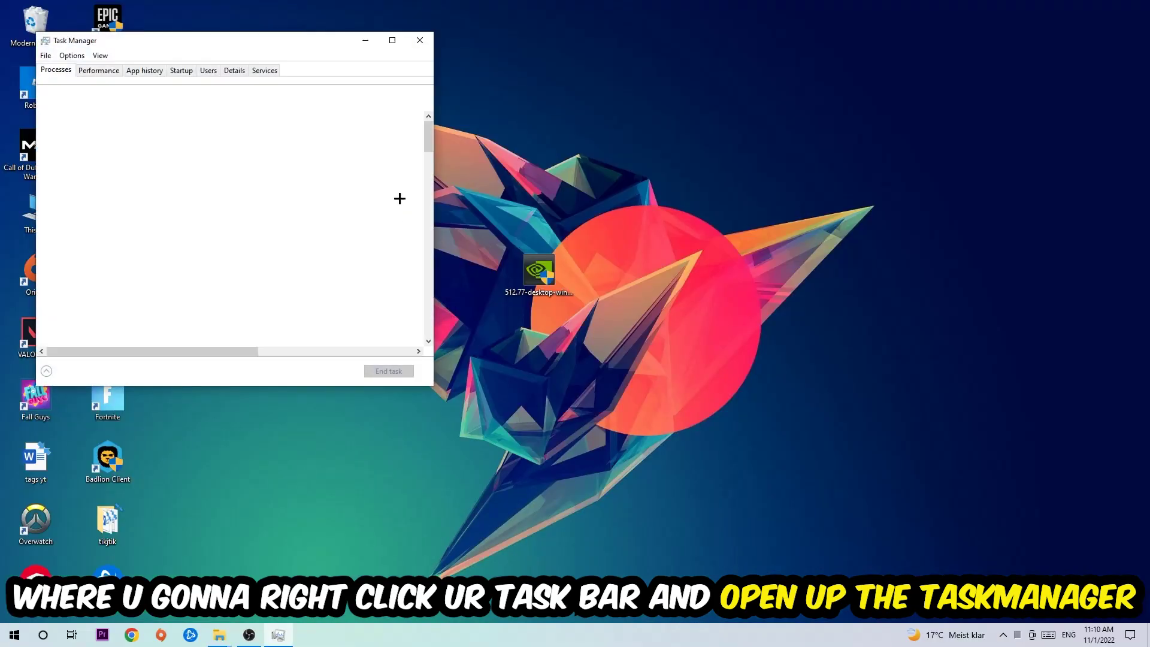
pyautogui.click(388, 39)
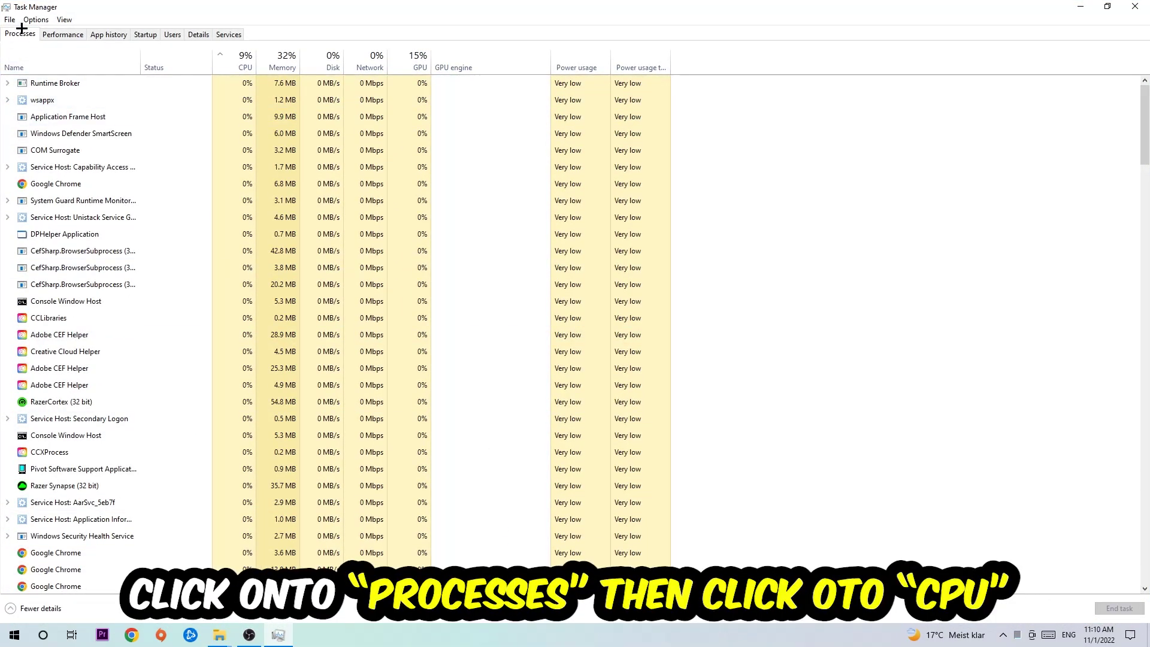
pyautogui.click(244, 62)
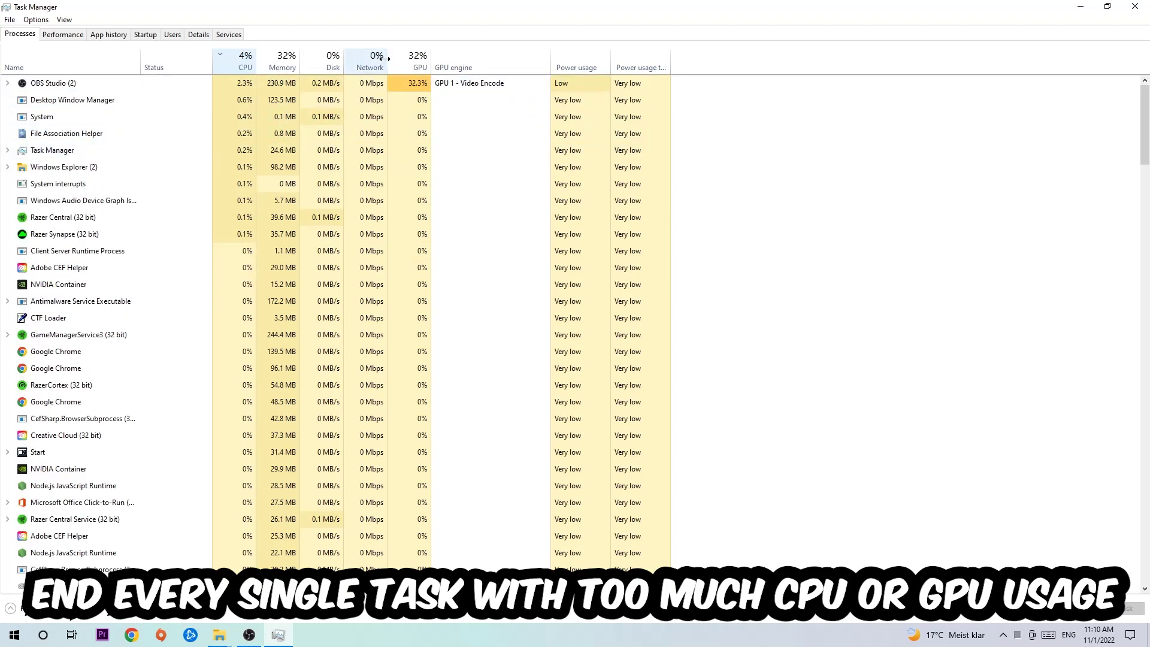
pyautogui.click(402, 61)
pyautogui.rightClick(400, 84)
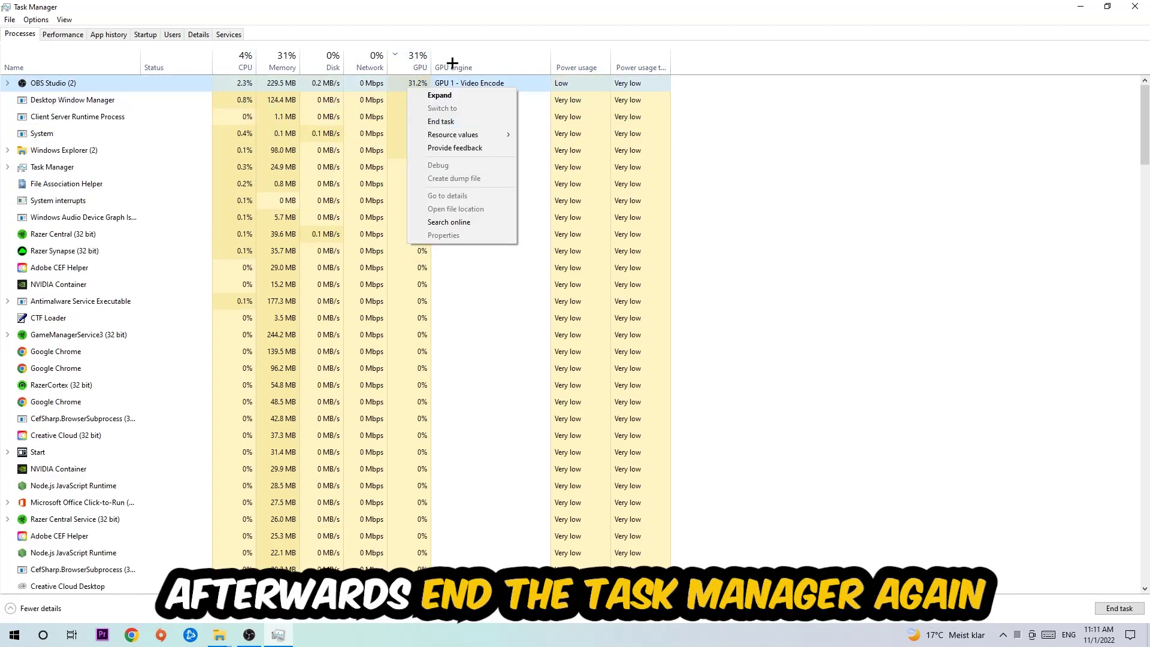
pyautogui.click(433, 8)
pyautogui.click(1135, 6)
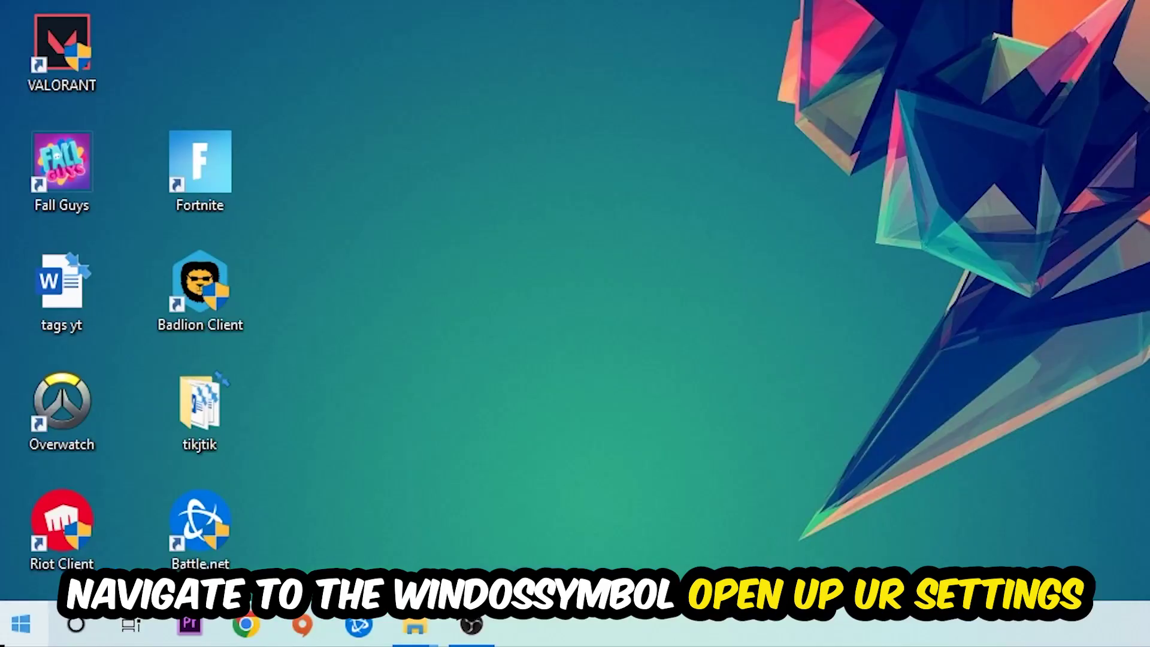
# Go to the Gaming section of Windows Settings, landing on the Xbox Game Bar page
pyautogui.click(15, 634)
pyautogui.click(17, 516)
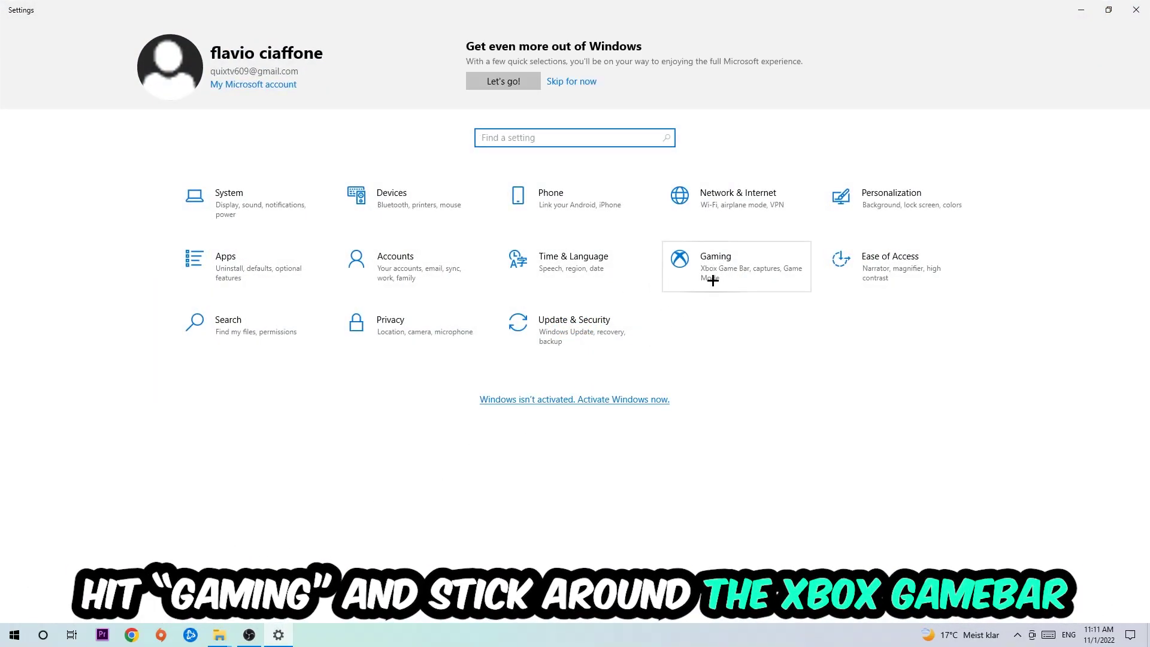
pyautogui.click(708, 259)
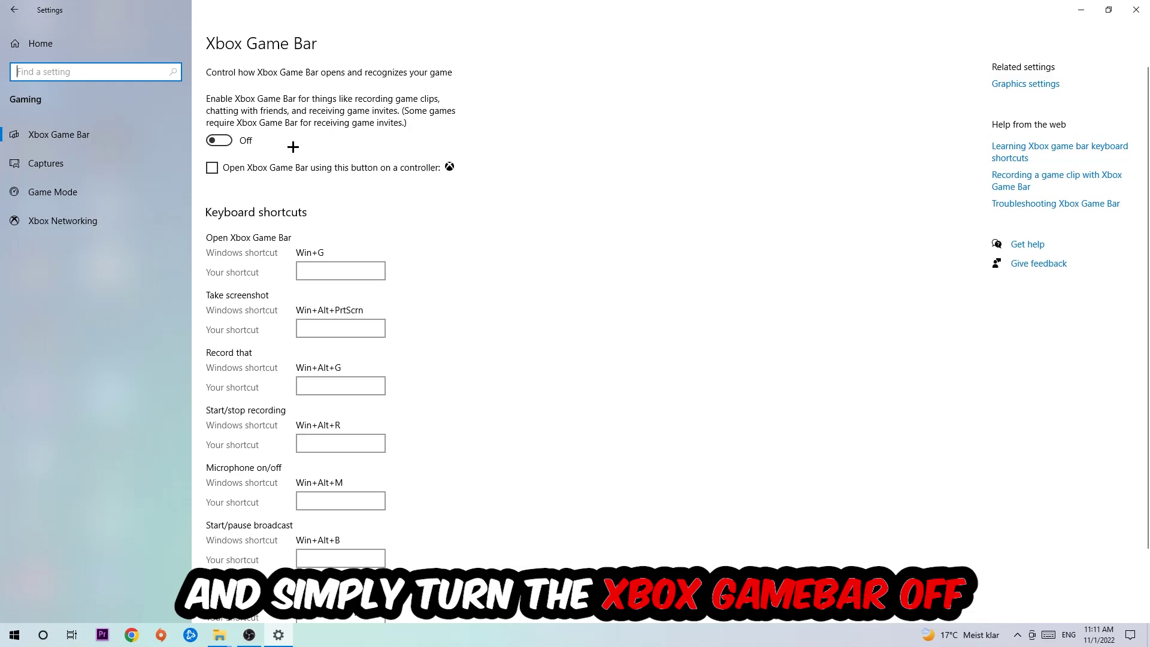
# Check that background recording is off under Captures, then view the Game Mode page
pyautogui.click(108, 170)
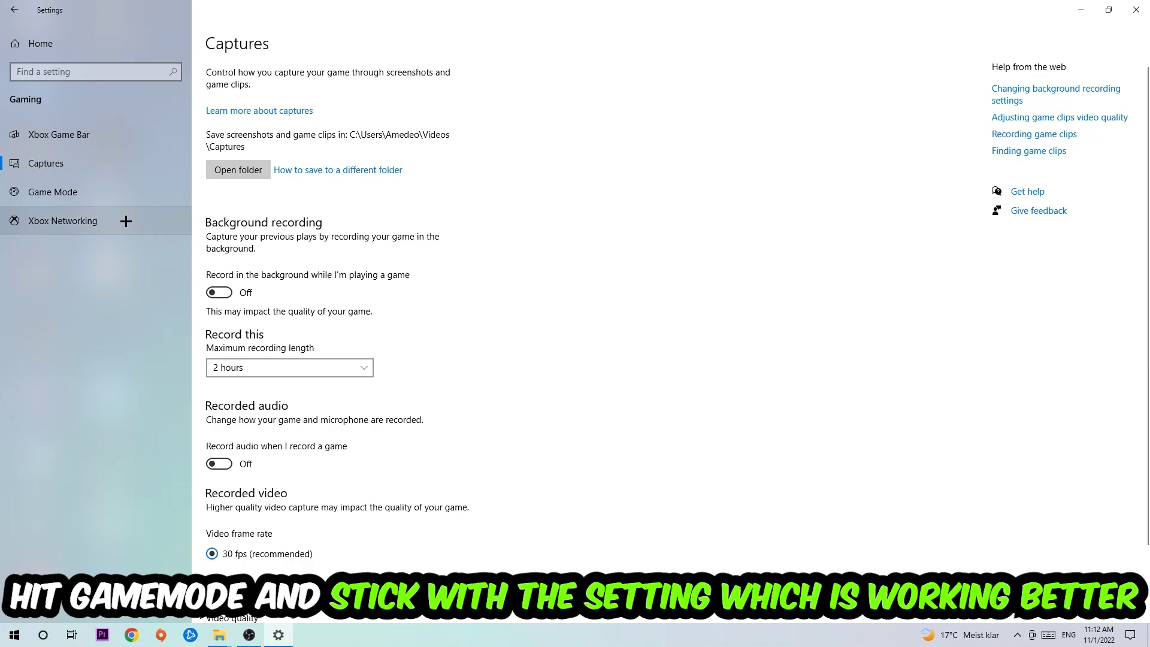
pyautogui.click(50, 193)
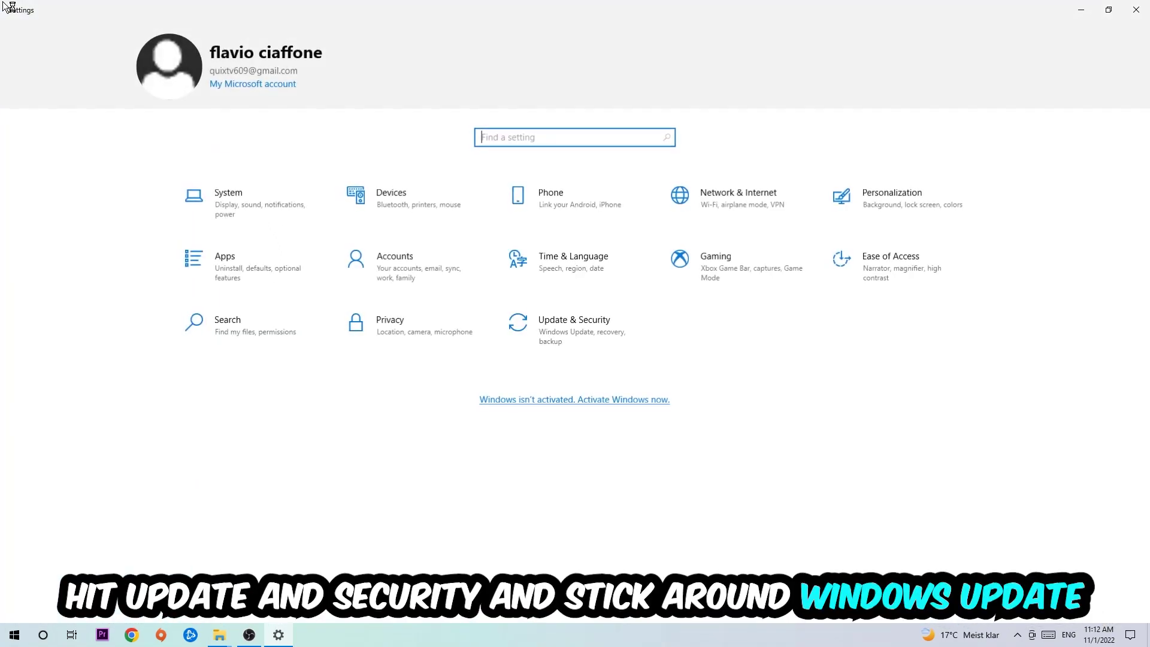
# Confirm Windows Update reports the PC up to date and close Settings
pyautogui.click(11, 9)
pyautogui.click(550, 338)
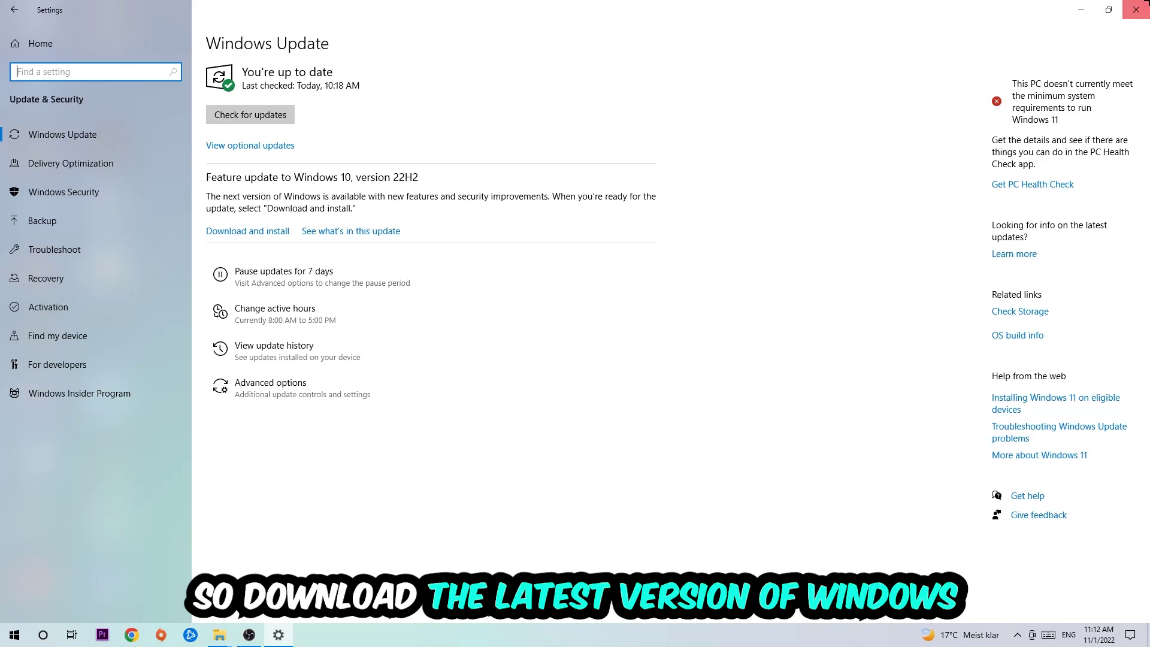
pyautogui.click(1135, 10)
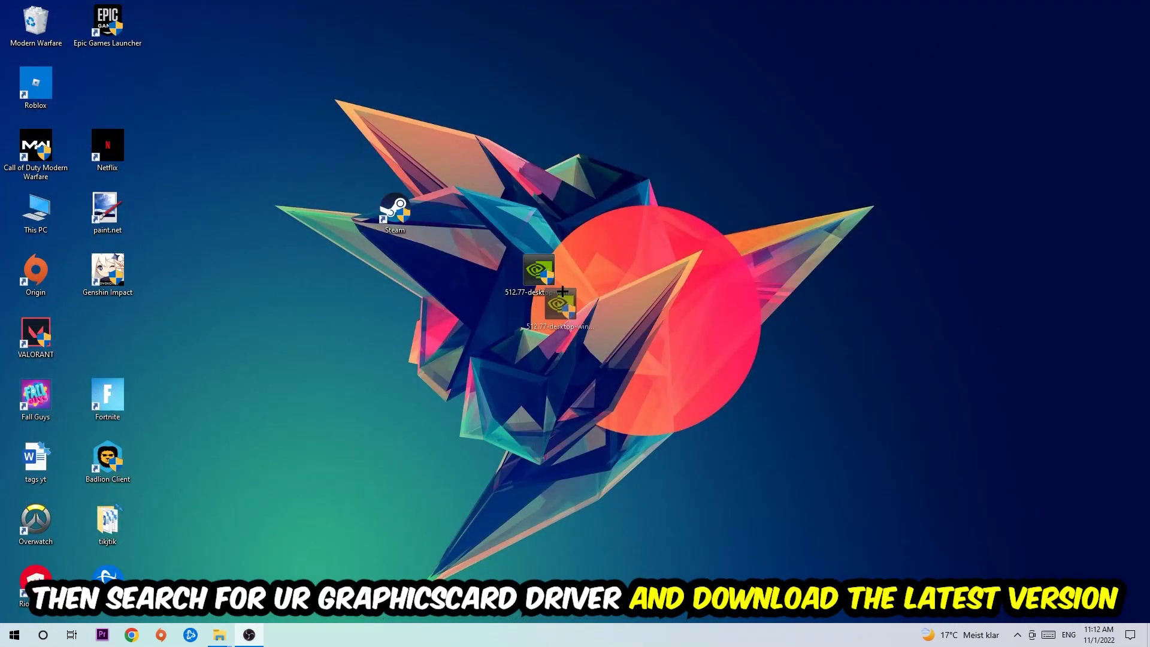
# Move the NVIDIA 512.77 driver installer icon slightly lower on the desktop
pyautogui.moveTo(539, 271); pyautogui.dragTo(539, 332)
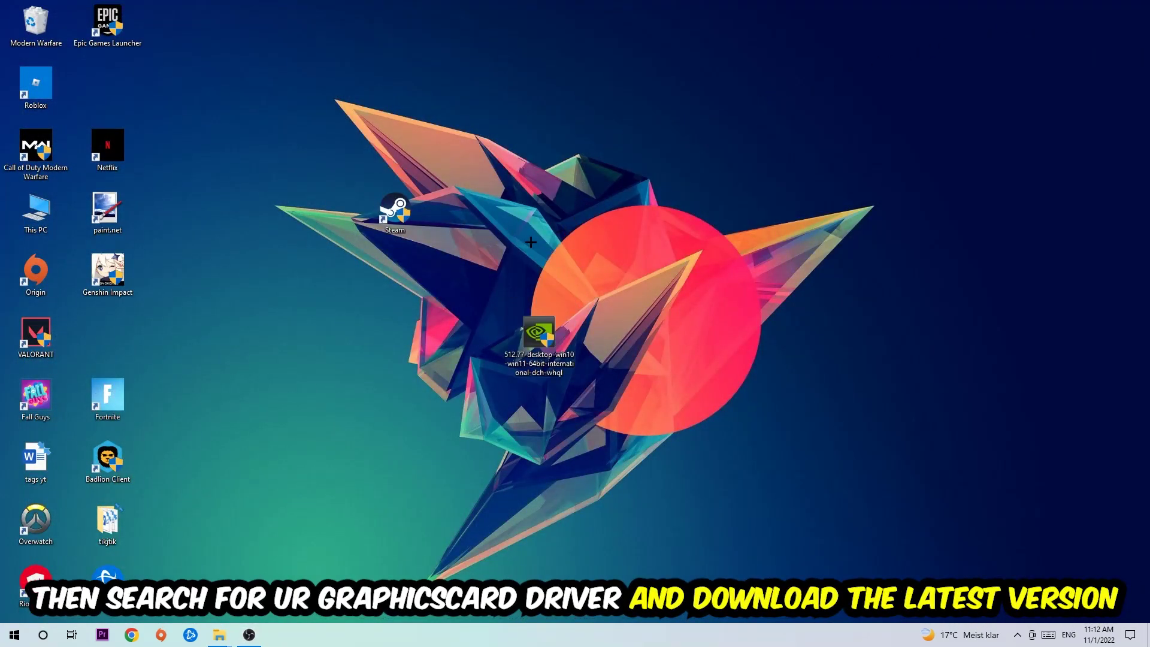